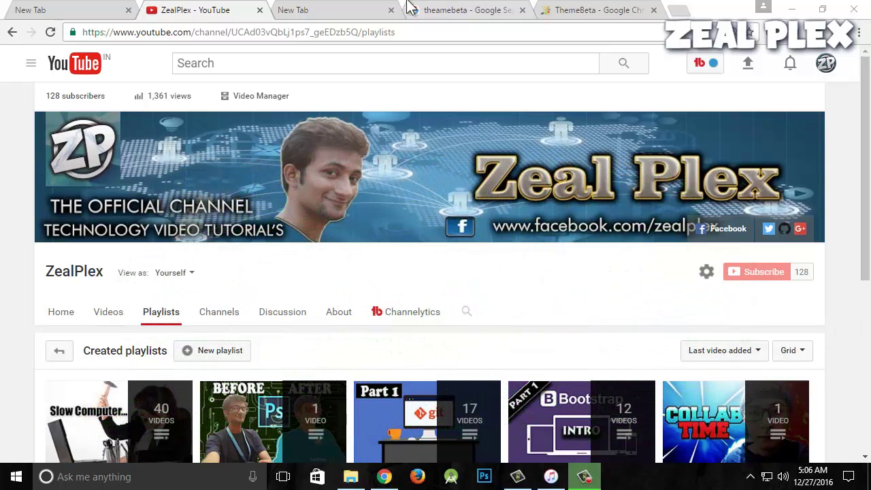
Go to the ThemeBeta website, browse its Chrome theme gallery and open the online Theme Creator.
click(407, 8)
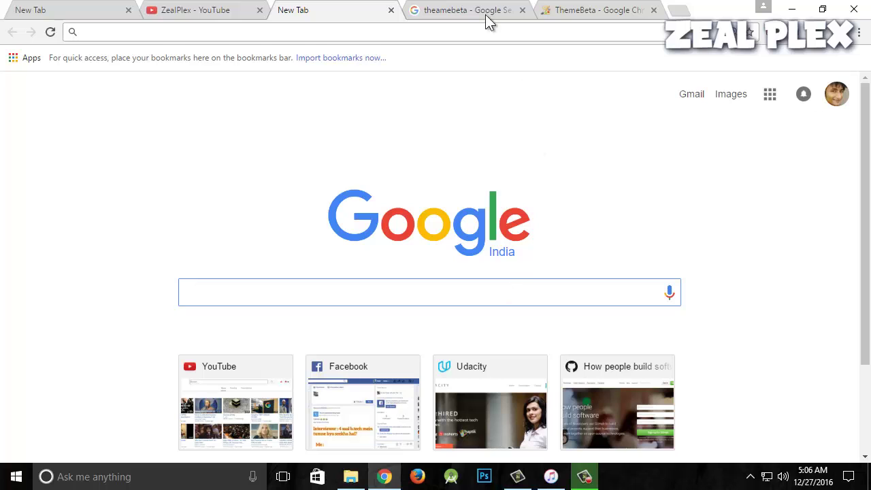
click(430, 8)
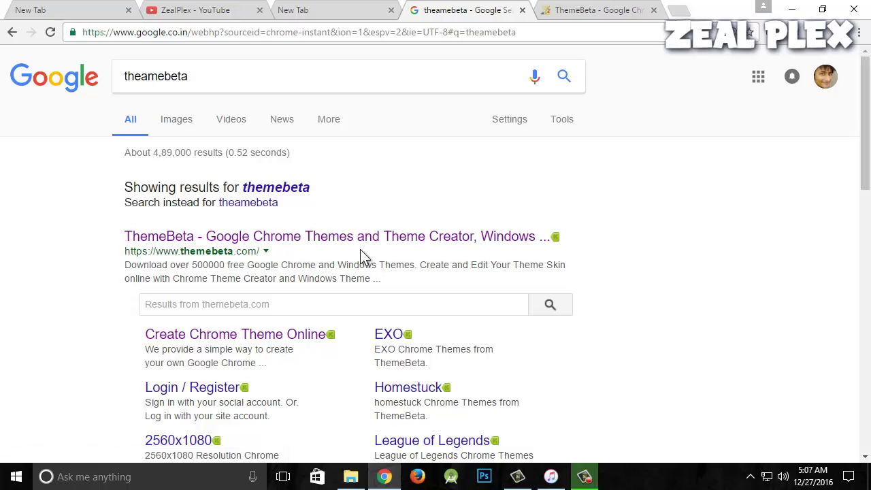
click(617, 12)
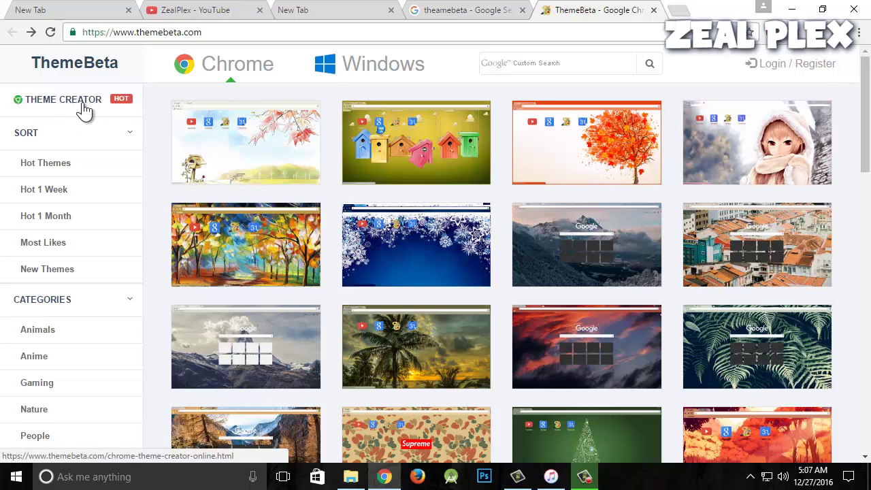
scroll(644, 263, down, 4)
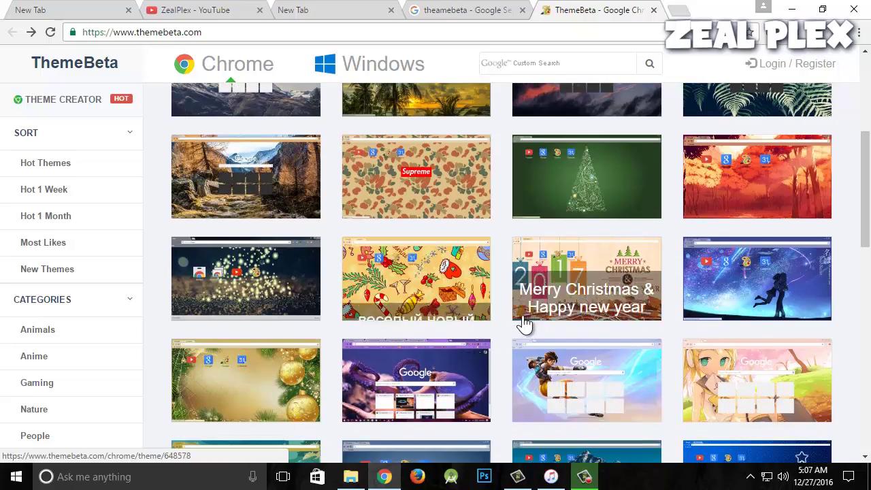
scroll(528, 318, down, 2)
scroll(518, 273, down, 4)
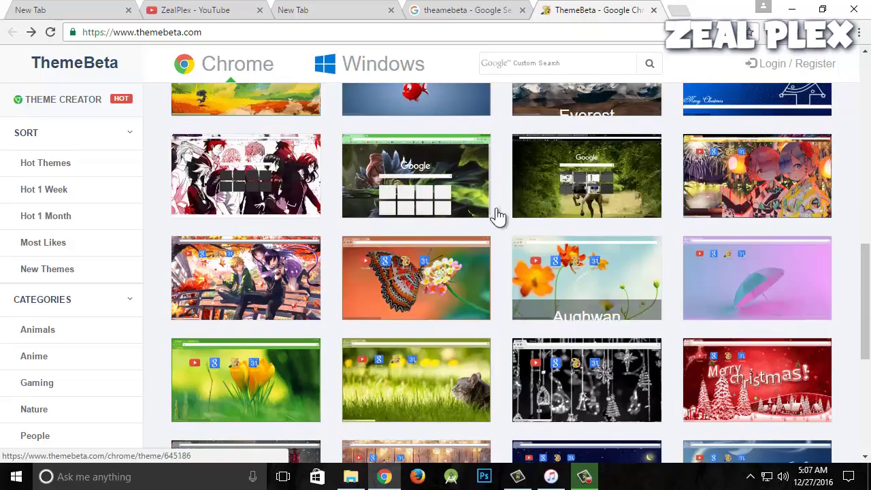
scroll(519, 300, up, 6)
scroll(518, 296, up, 4)
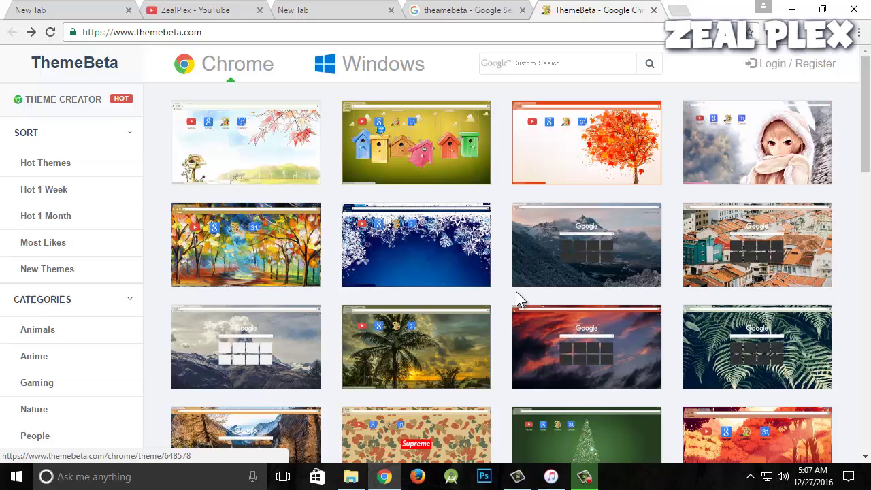
click(96, 103)
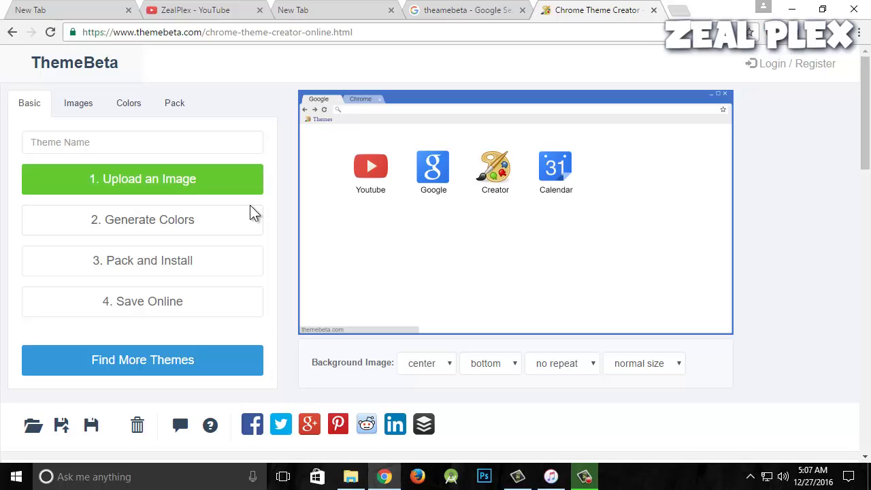
Upload the zealplex_banner image from the logo folder inside ZealPlex_Main as the theme's background.
click(217, 182)
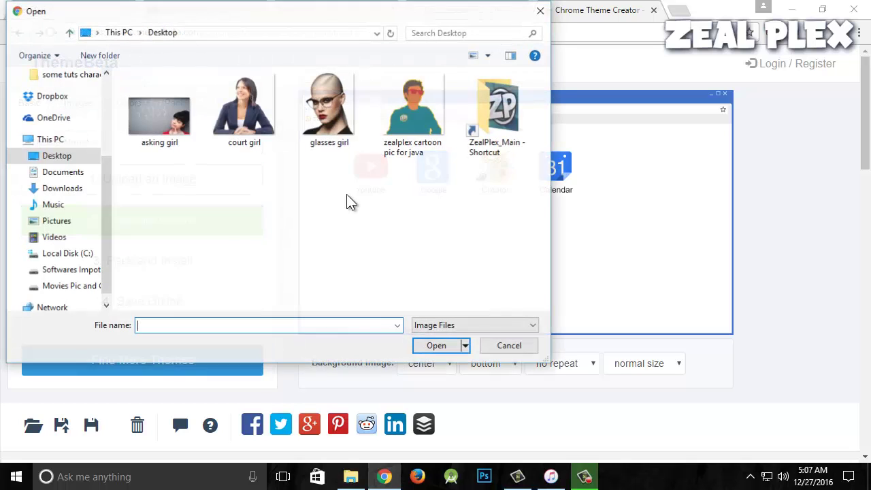
double_click(501, 105)
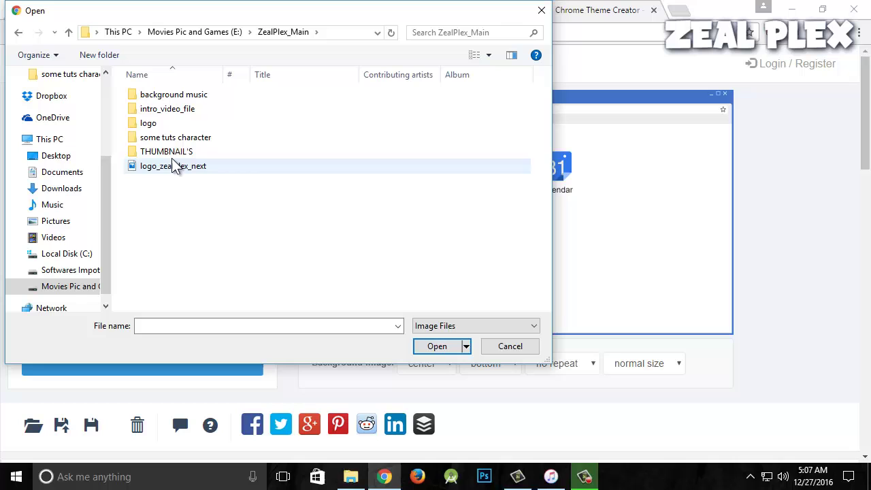
double_click(166, 124)
double_click(414, 205)
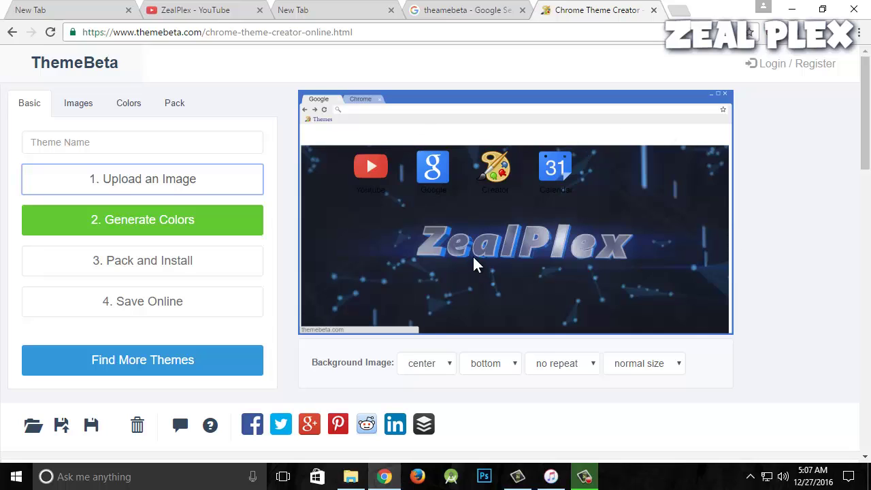
Try aligning the background image to the top, and restore its vertical alignment to bottom.
click(439, 366)
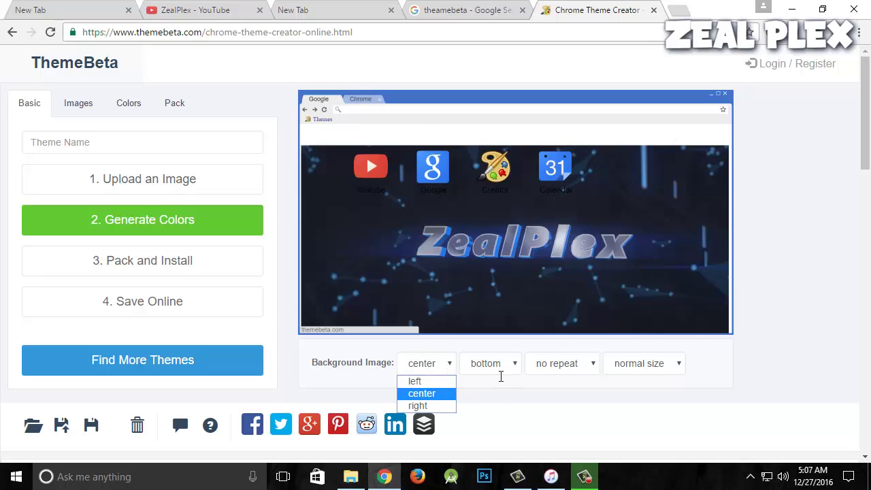
click(496, 364)
click(497, 365)
click(500, 382)
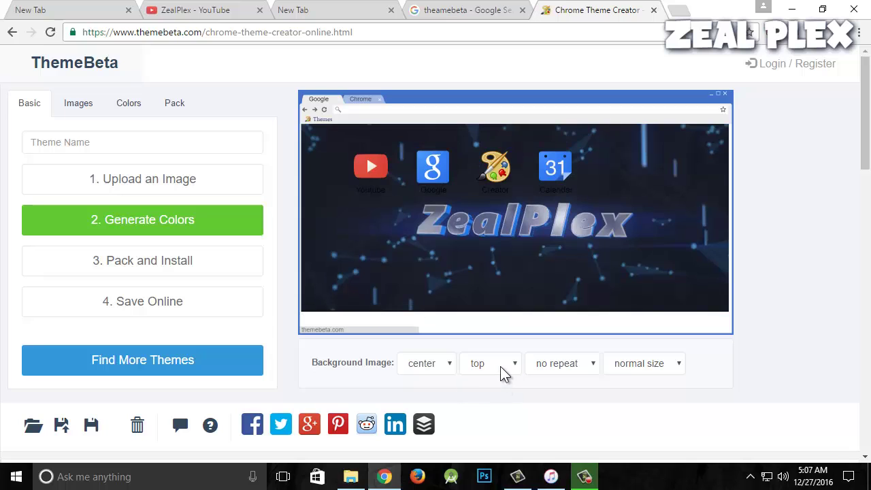
click(501, 370)
click(507, 390)
Try the repeat XY option on the background image, and return it to no repeat.
click(565, 373)
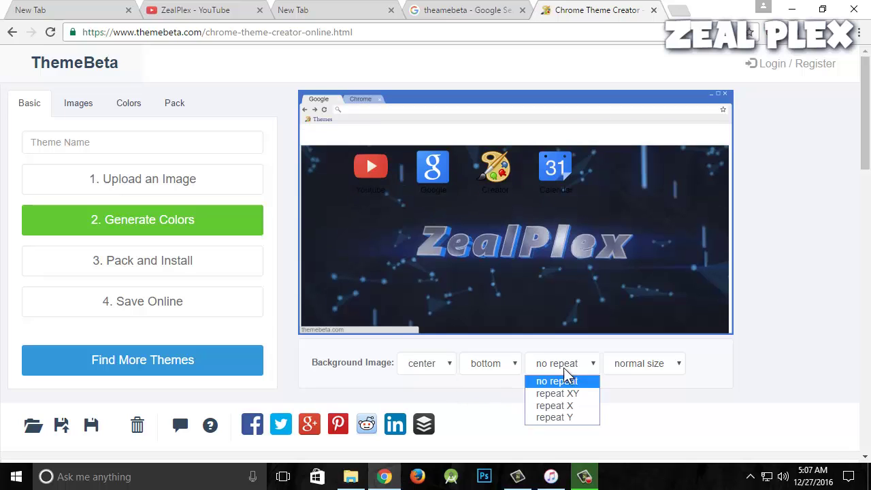
click(584, 395)
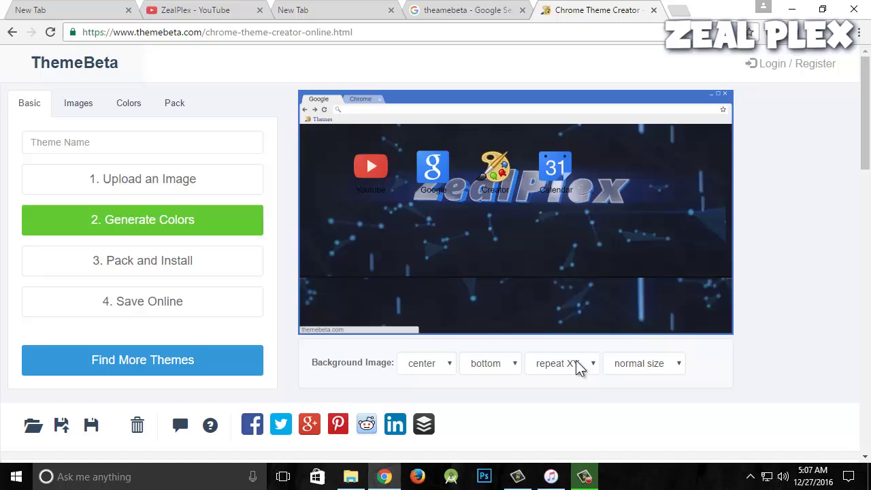
click(578, 367)
click(565, 381)
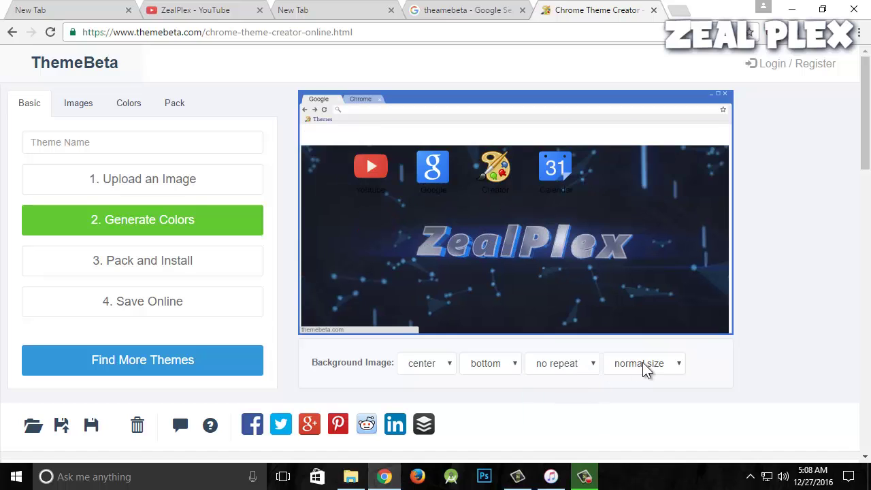
Compare the fill screen and fit to screen sizes for the background image, and set it to fill screen.
click(645, 368)
click(664, 405)
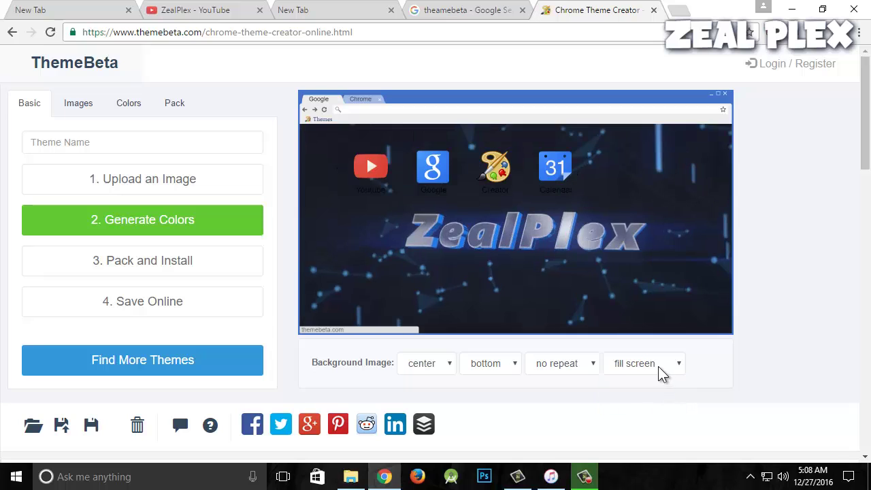
click(659, 371)
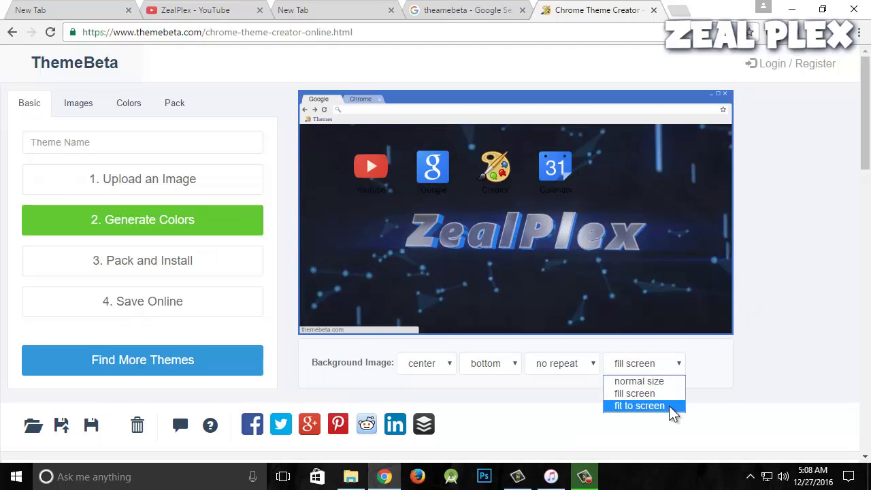
click(673, 407)
click(653, 371)
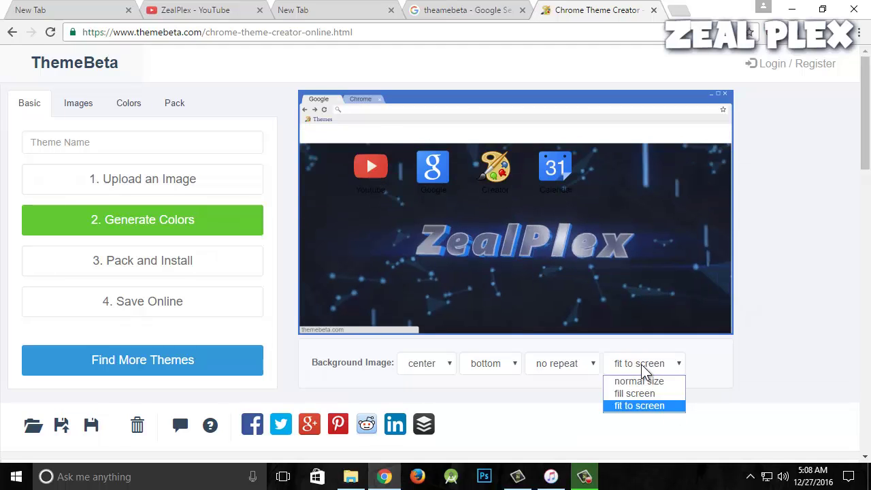
click(666, 395)
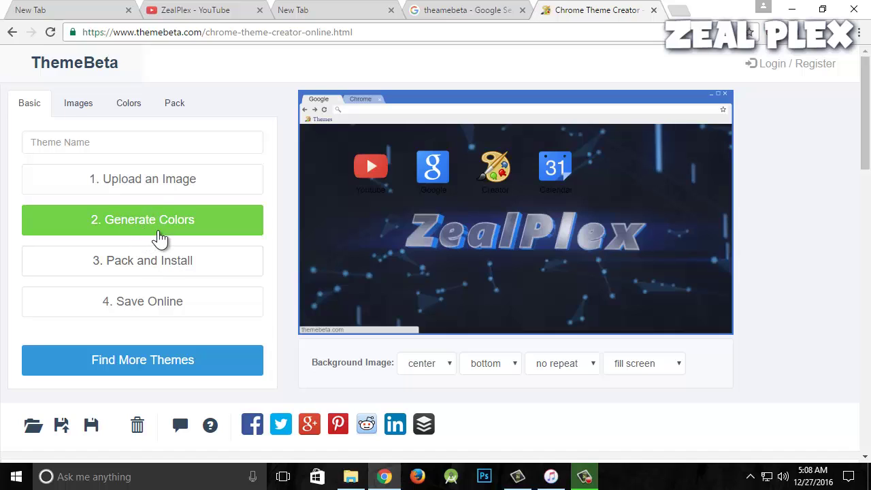
Load the "glasses girl" image from the Desktop as the theme's NTP Attribution image.
click(75, 108)
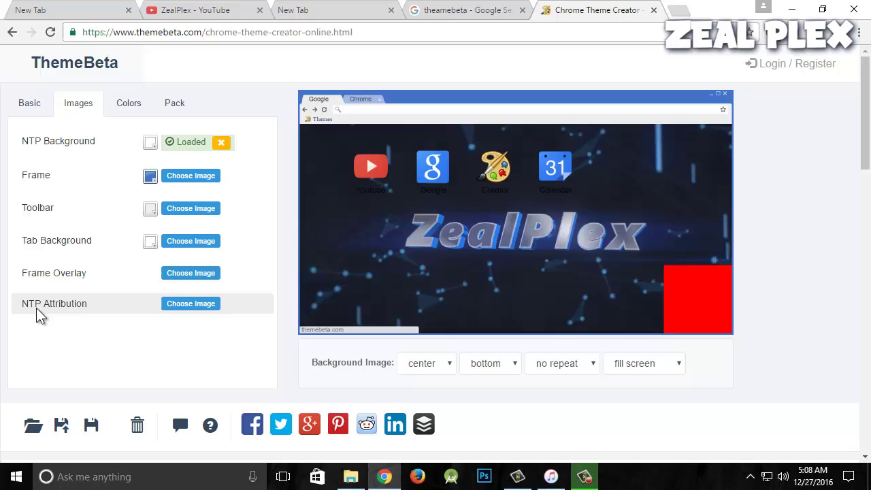
click(178, 306)
scroll(58, 109, up, 3)
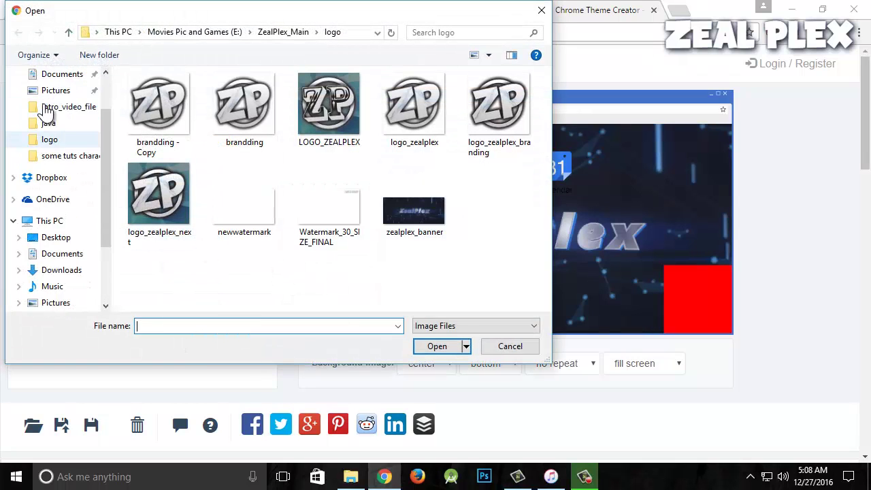
click(57, 101)
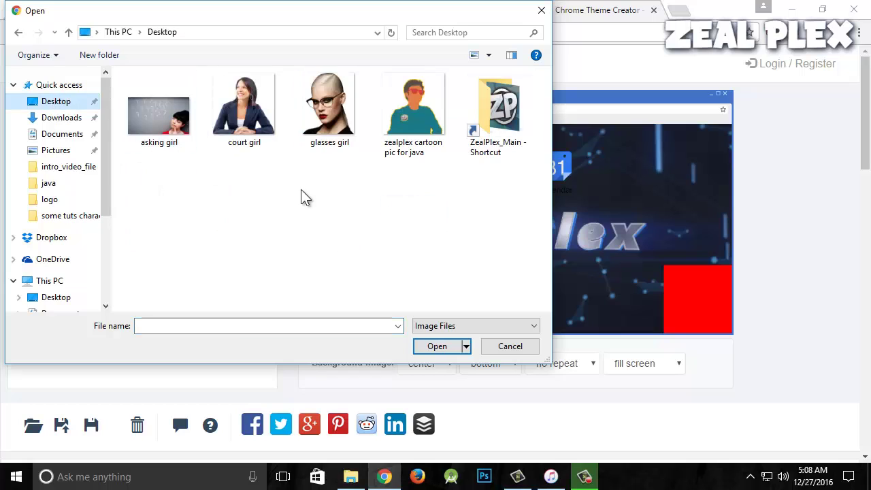
double_click(327, 109)
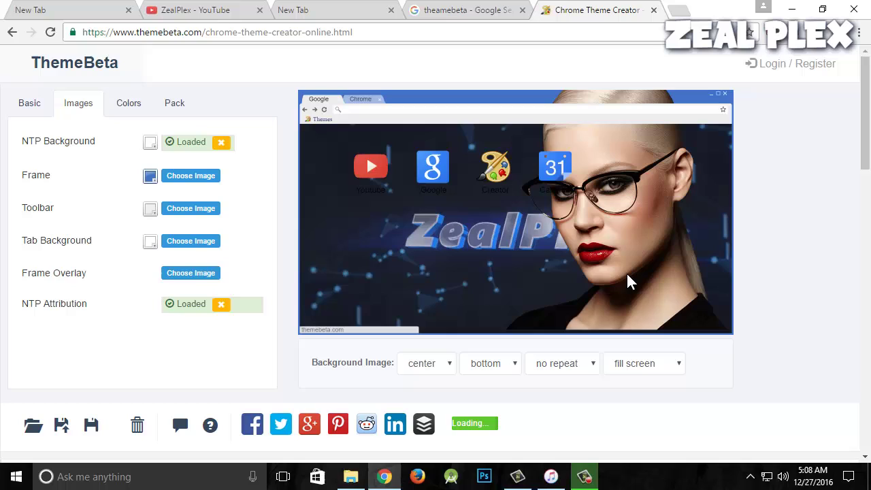
Try aligning the background image to the left, and restore its horizontal alignment to center.
click(440, 369)
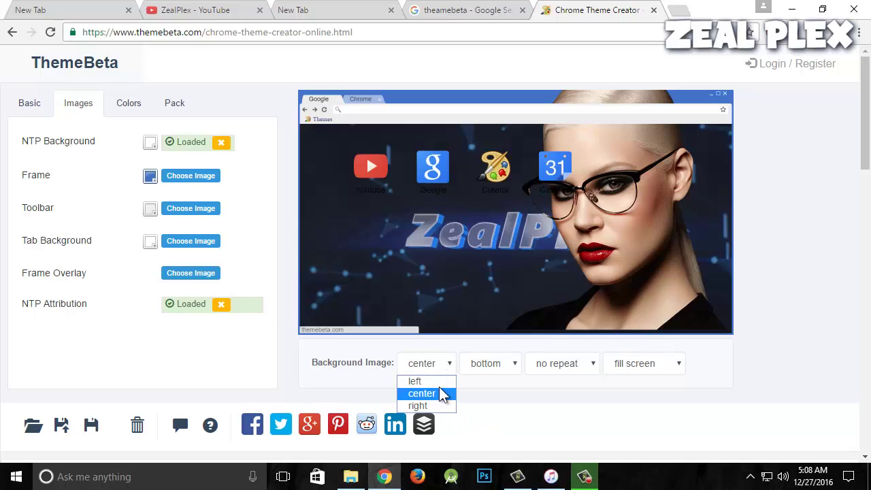
click(448, 381)
click(451, 364)
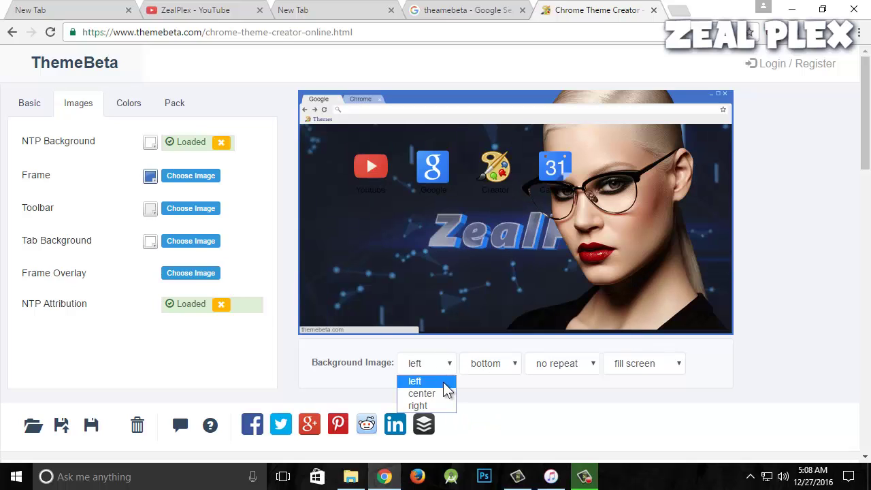
click(446, 395)
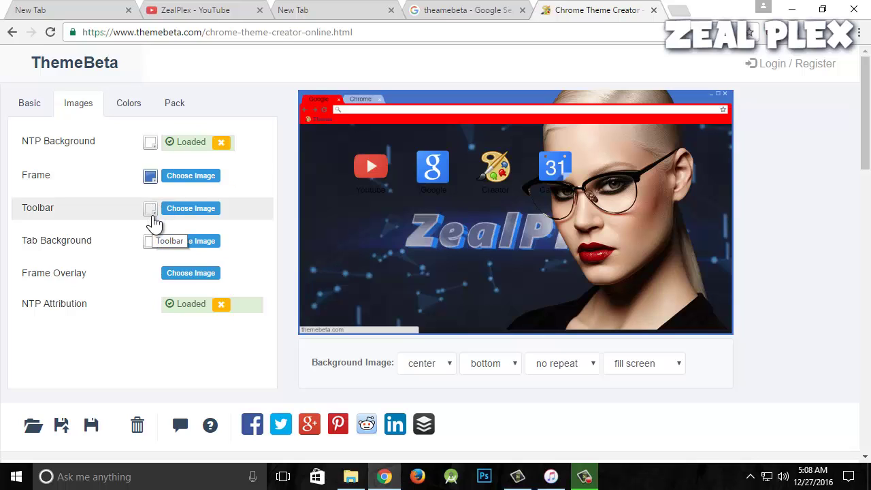
View the toolbar's color choices, and load "zealplex cartoon pic for java" from the Desktop as the Frame Overlay image.
click(153, 215)
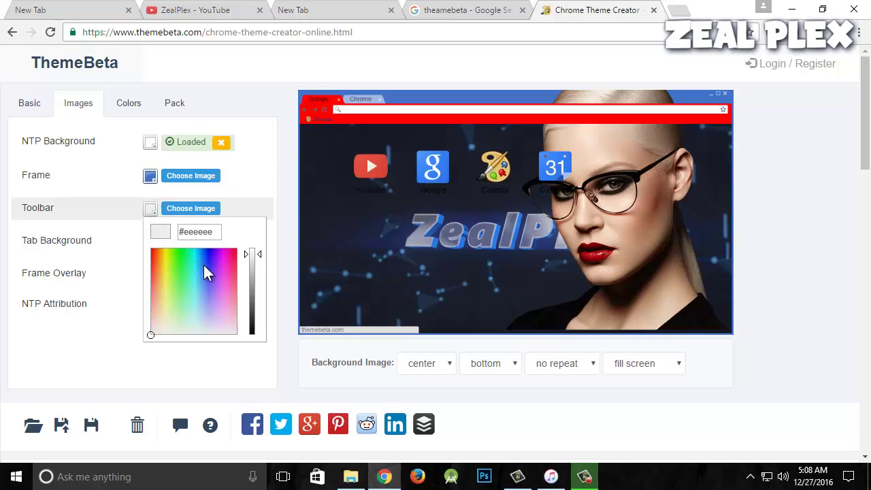
click(253, 207)
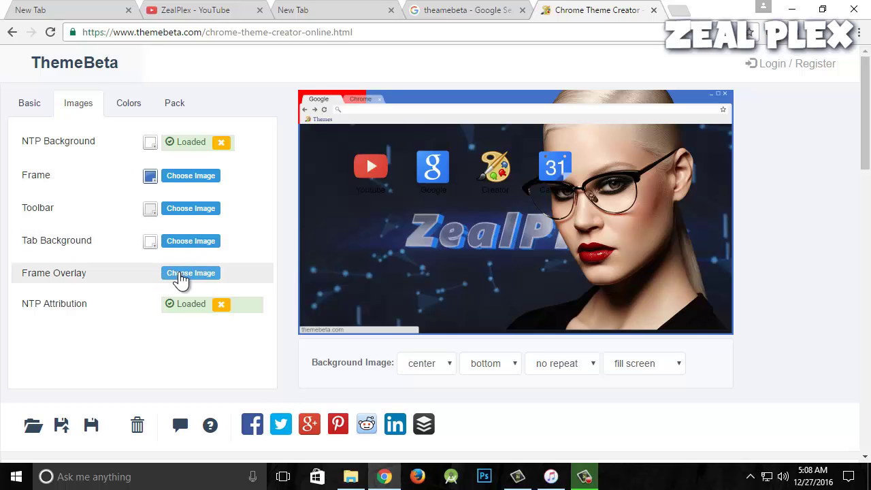
click(180, 279)
click(401, 120)
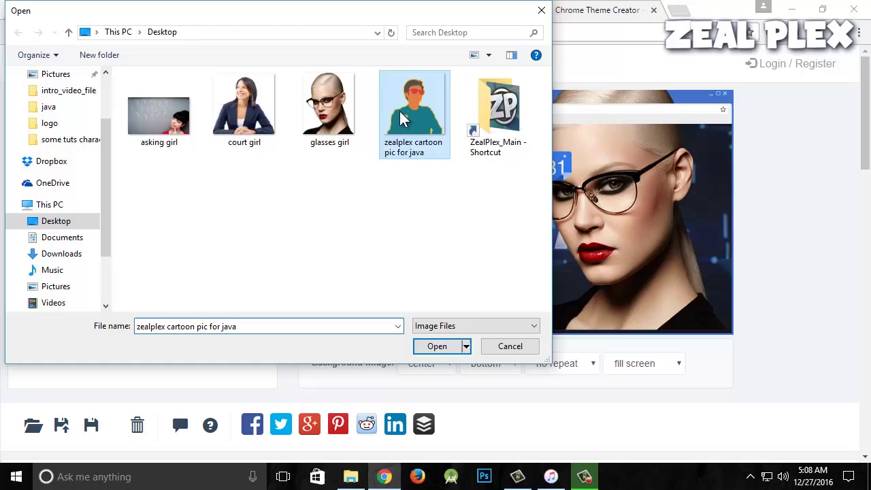
double_click(401, 119)
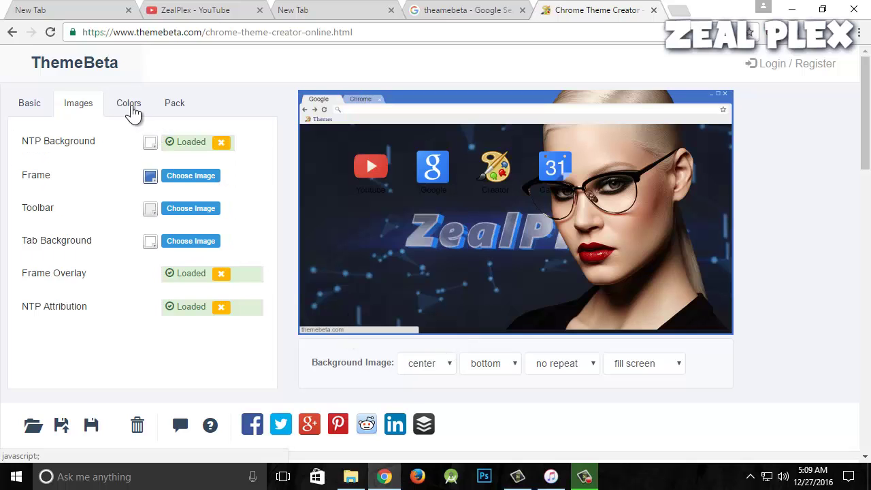
View the theme's color choices for the status bar and the tab text.
click(131, 109)
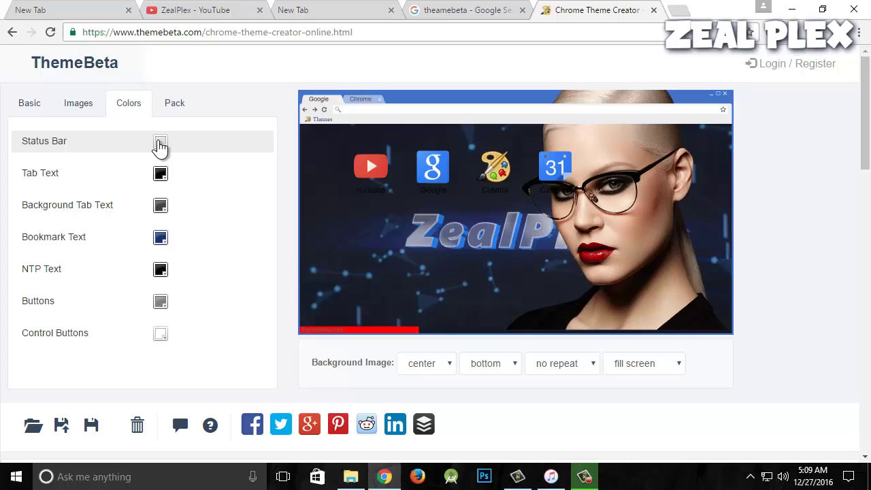
click(160, 144)
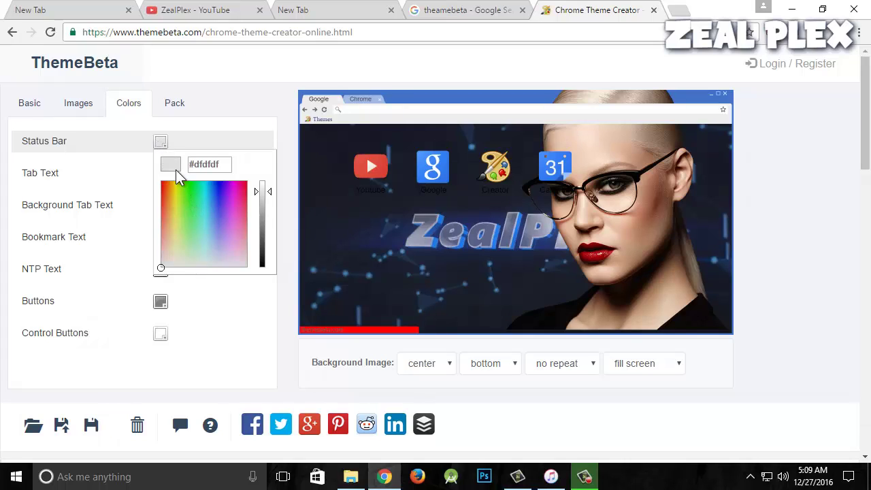
click(155, 150)
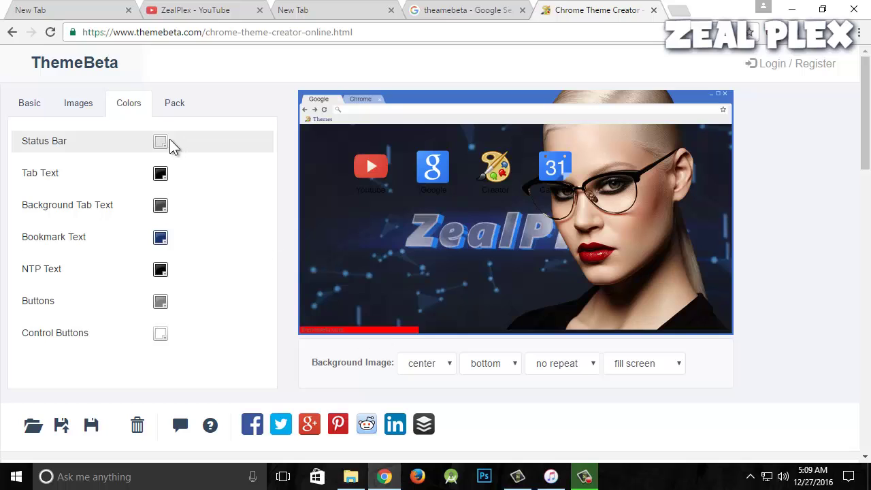
click(160, 175)
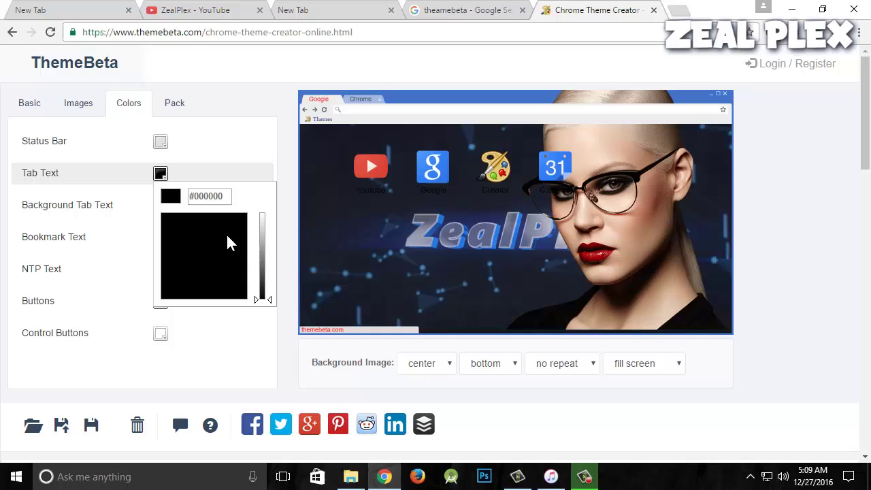
drag(229, 242, 230, 273)
Set the background tab text color to dark purple #221b40 and the bookmark text color to a muted gray-green.
click(167, 213)
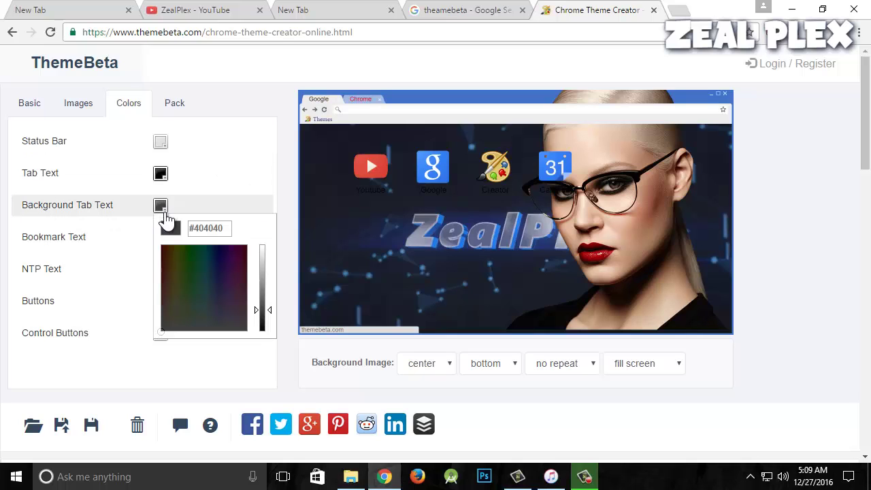
drag(196, 278, 207, 295)
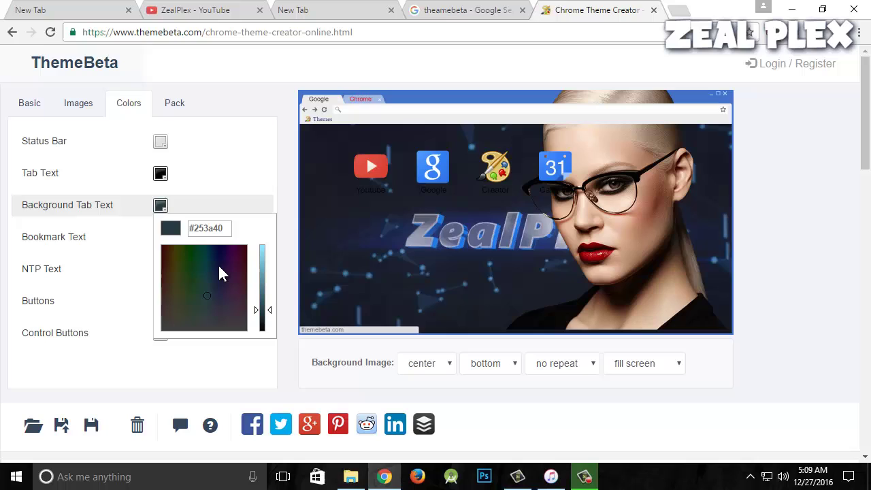
click(223, 282)
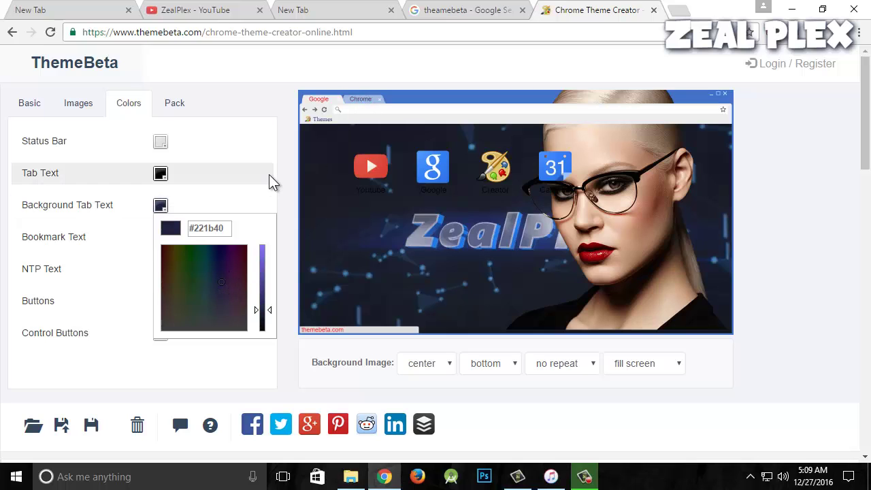
click(160, 237)
click(187, 317)
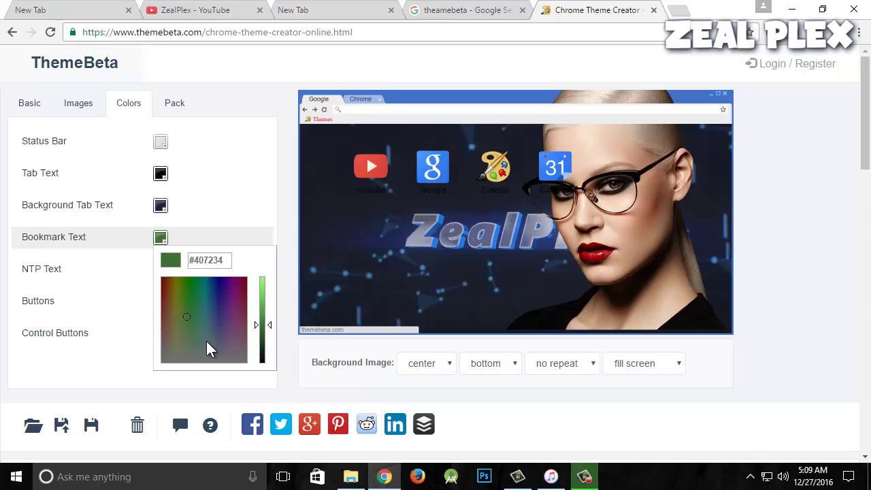
click(207, 348)
click(244, 240)
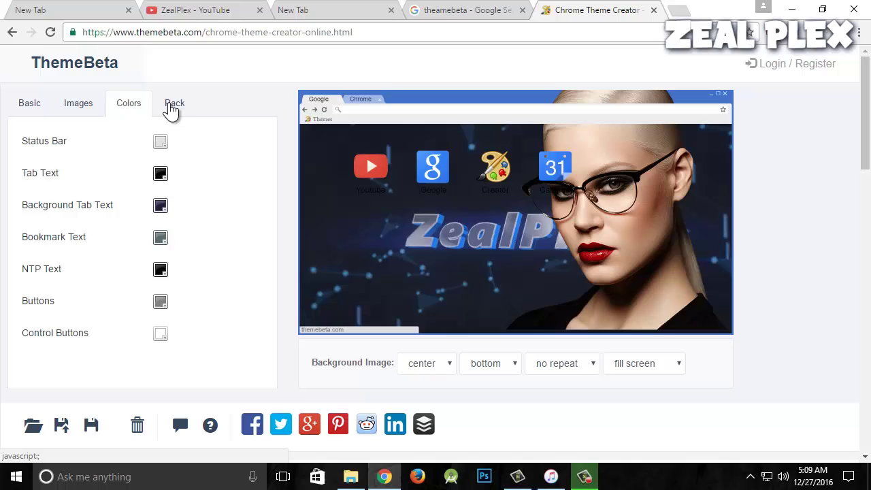
Pack and install the theme in Chrome, accepting the download and adding the theme, and check it on a new tab page.
click(171, 110)
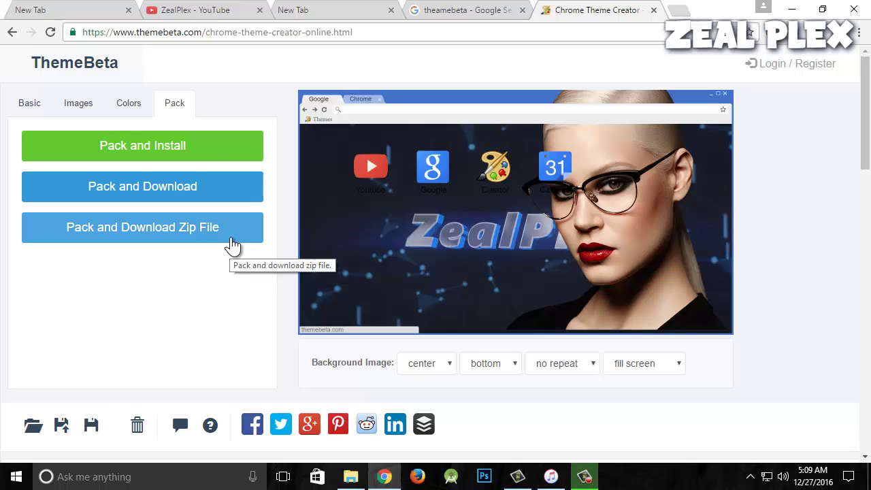
click(233, 150)
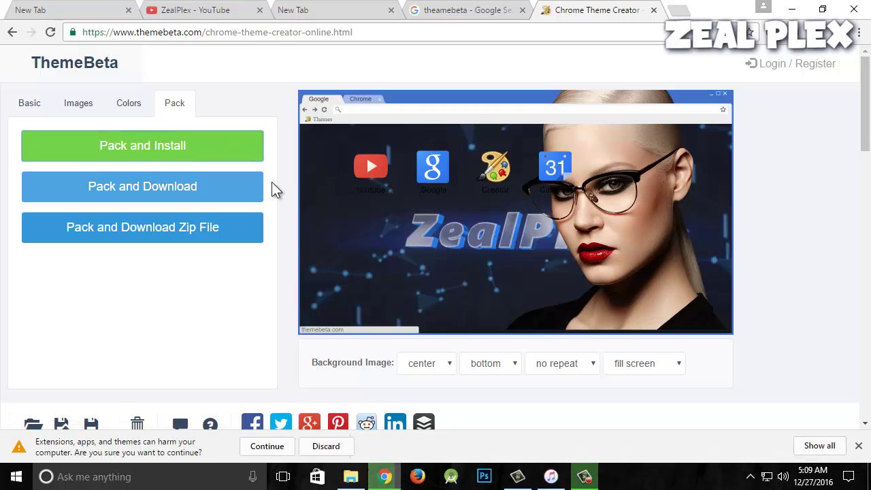
click(261, 455)
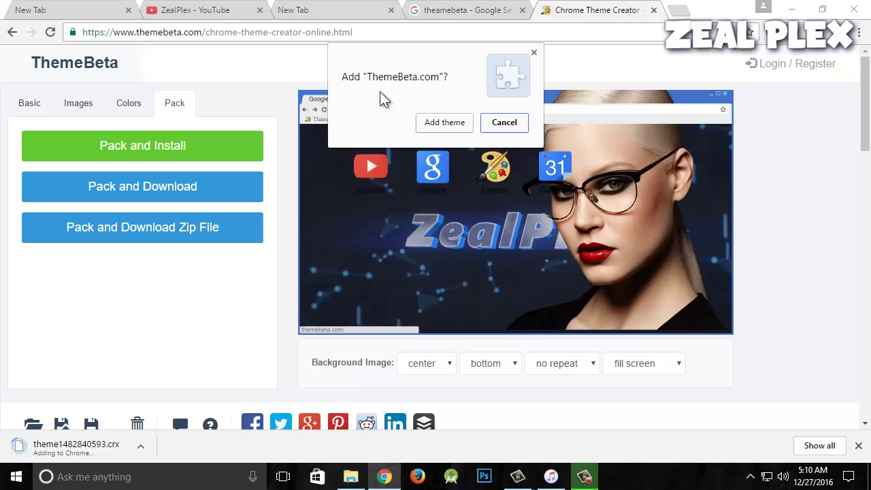
click(446, 124)
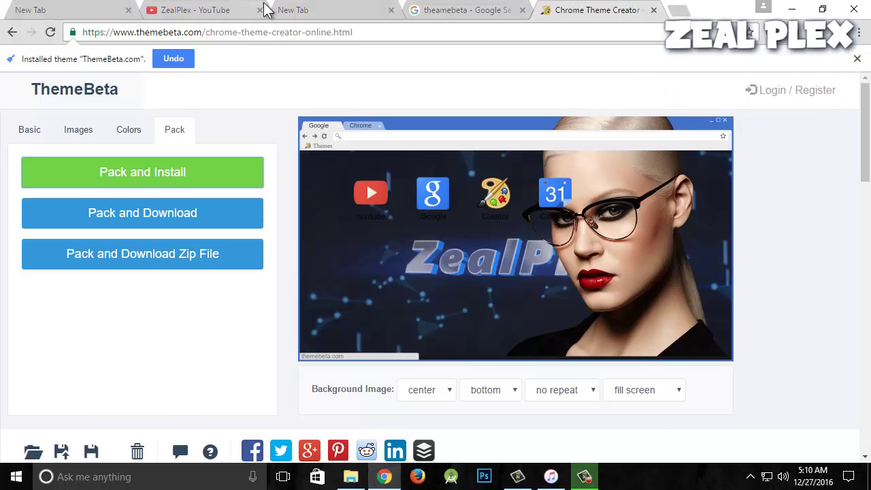
click(332, 8)
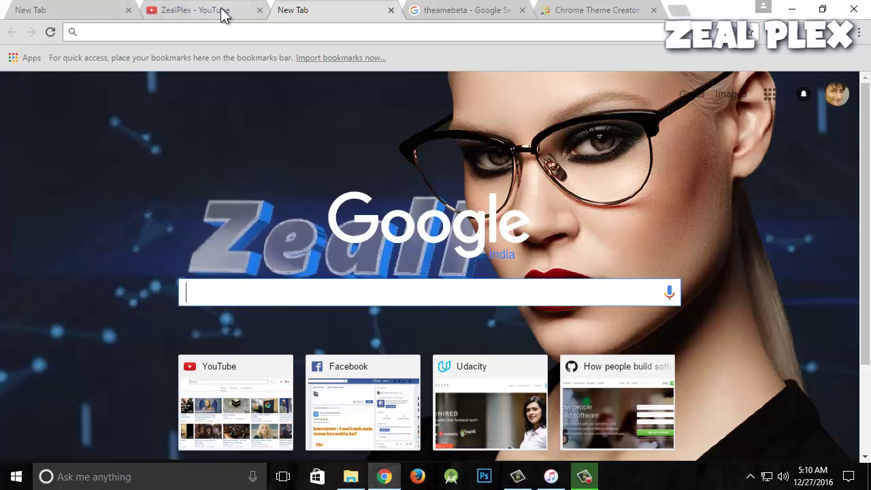
Return to the Chrome Theme Creator and set the status bar color to light purple.
click(632, 8)
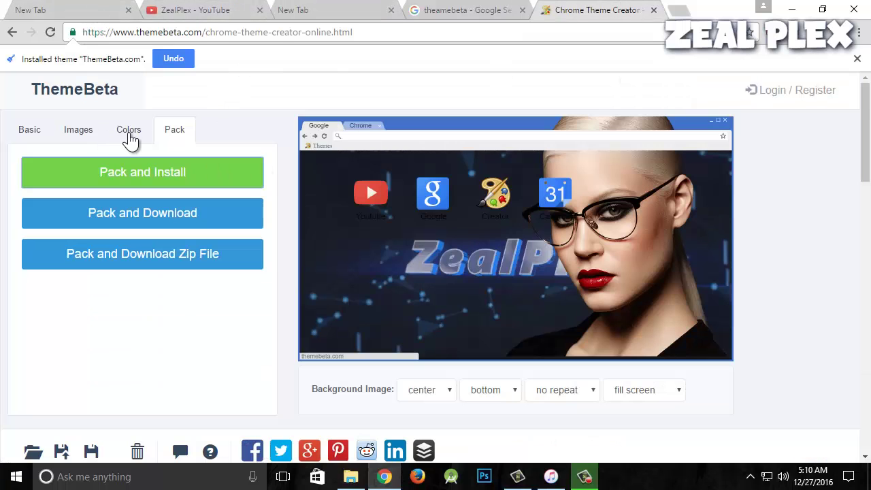
click(131, 136)
click(160, 169)
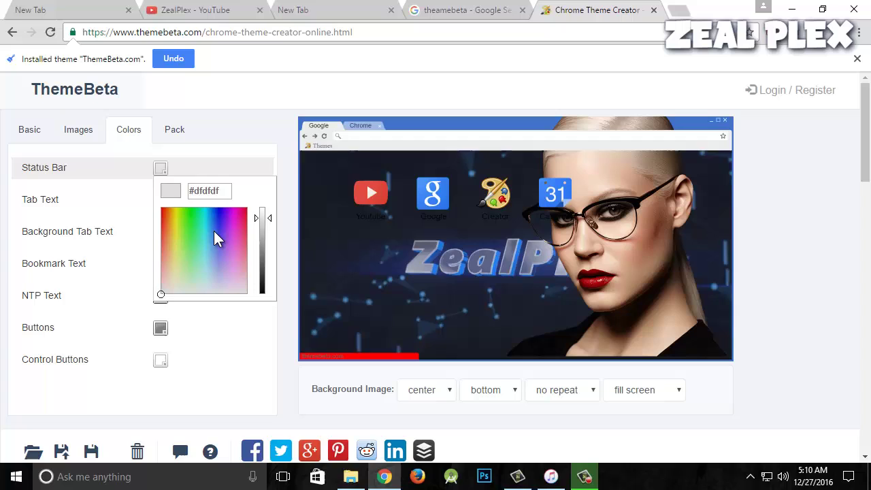
click(220, 259)
click(284, 202)
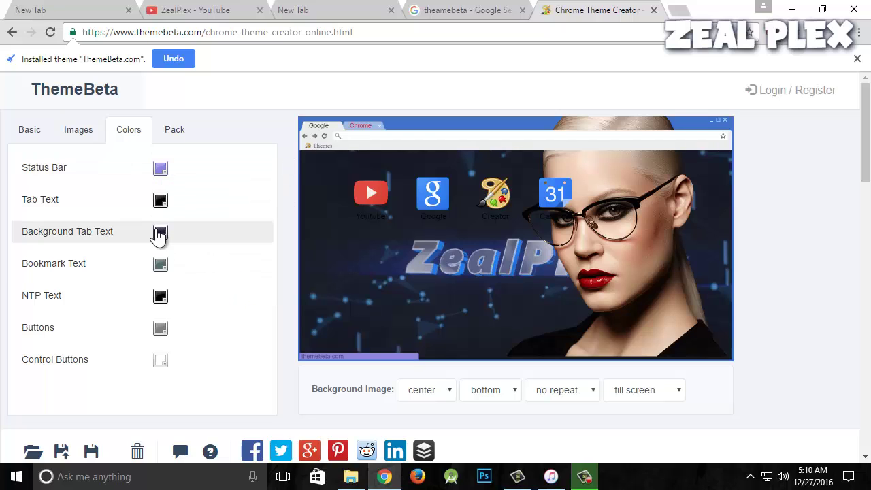
Set the background tab text color to dark navy, and view the NTP text's color choices.
click(160, 232)
click(250, 236)
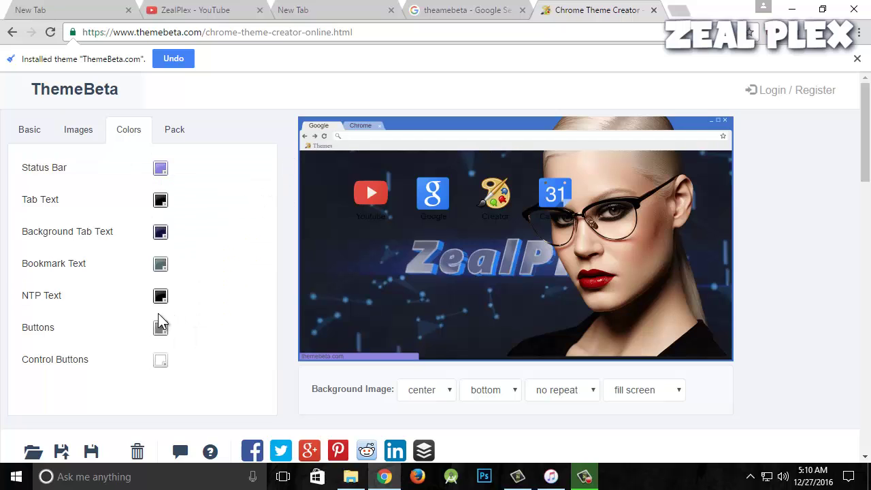
click(160, 296)
click(252, 282)
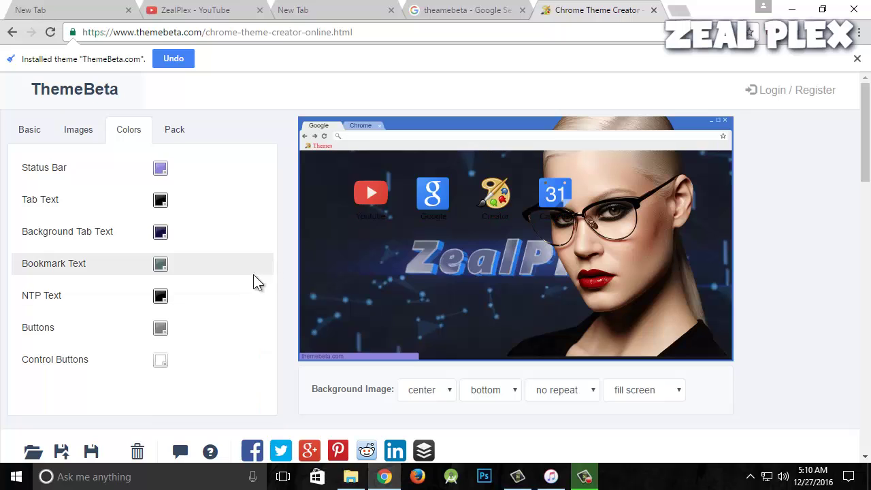
Set the theme's frame color to a pinkish purple.
click(82, 137)
click(150, 203)
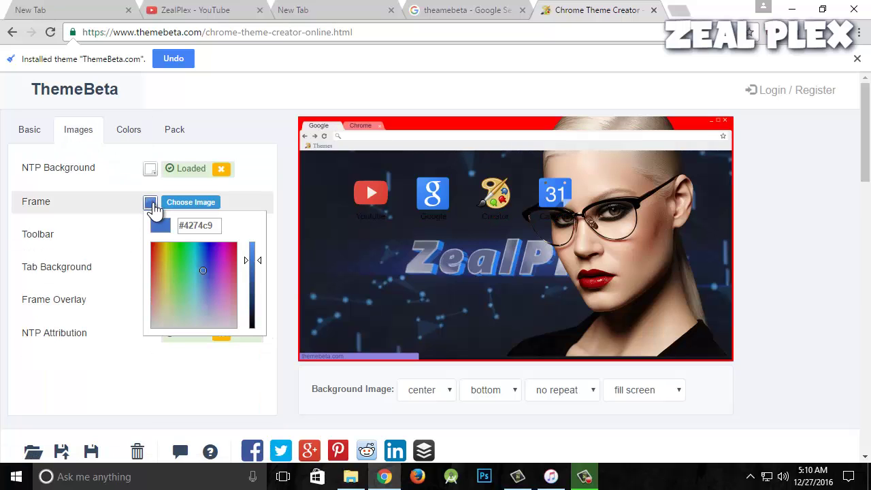
click(223, 286)
click(255, 197)
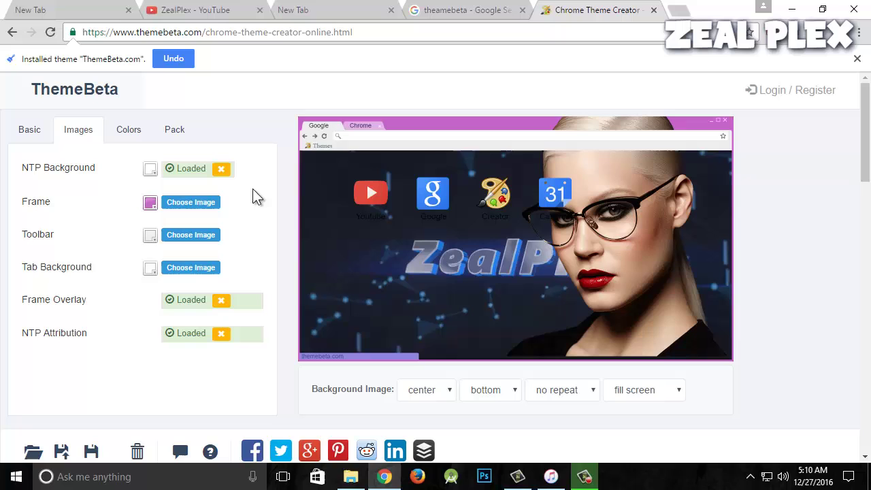
Set the toolbar color to light blue #39c9ee and the tab background color to pink #ff2f97.
click(150, 237)
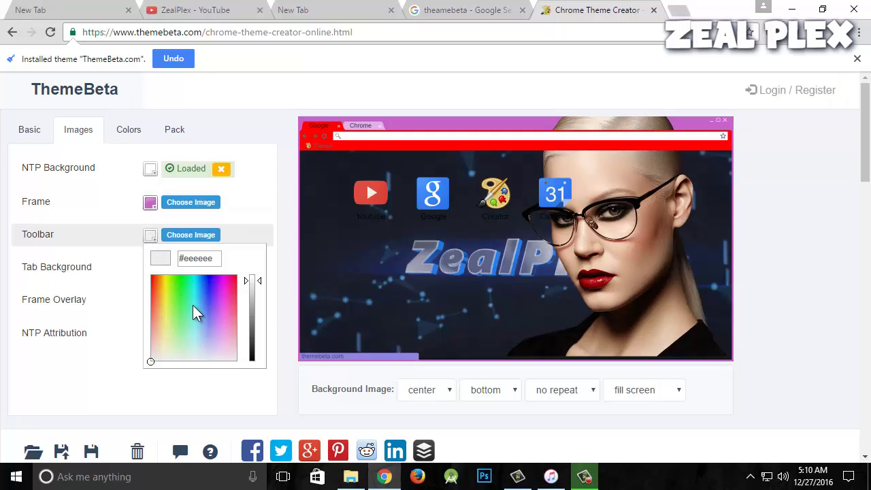
mouse_move(195, 311)
mouse_down()
mouse_move(186, 350)
mouse_move(198, 303)
mouse_up()
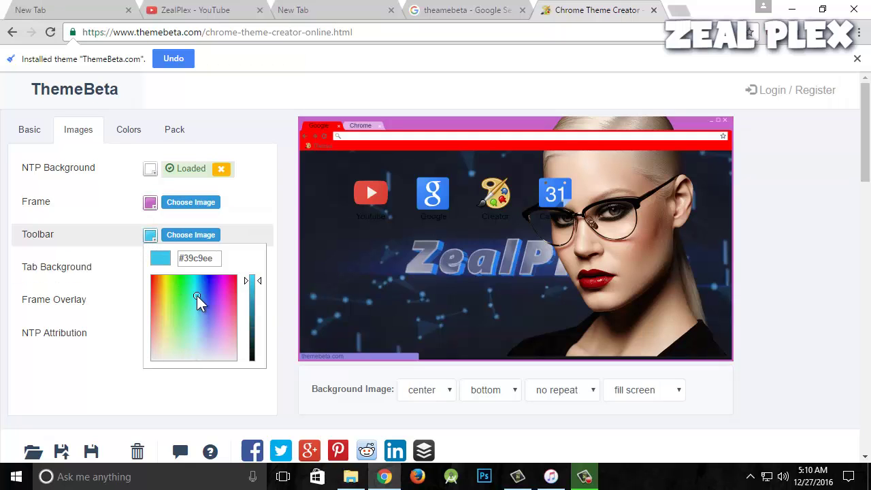
click(271, 227)
click(151, 269)
drag(187, 354, 259, 370)
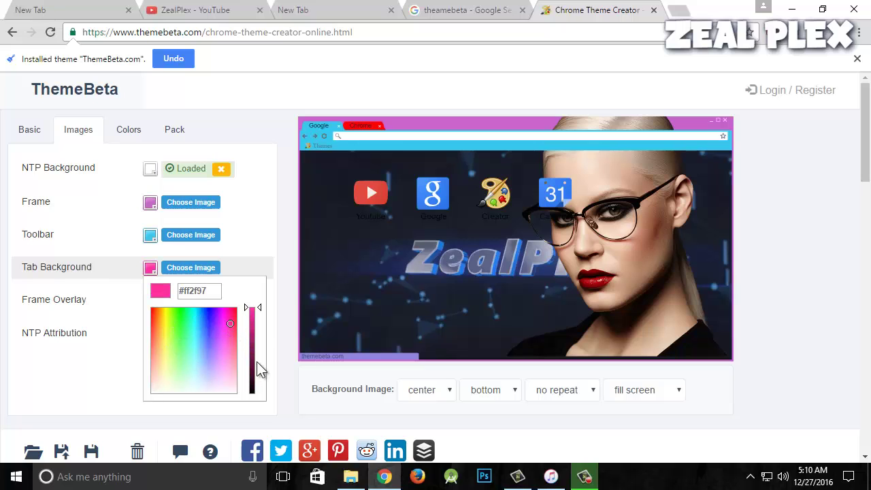
click(272, 257)
Pack and install the recolored theme, accepting the download and adding it to Chrome.
click(175, 130)
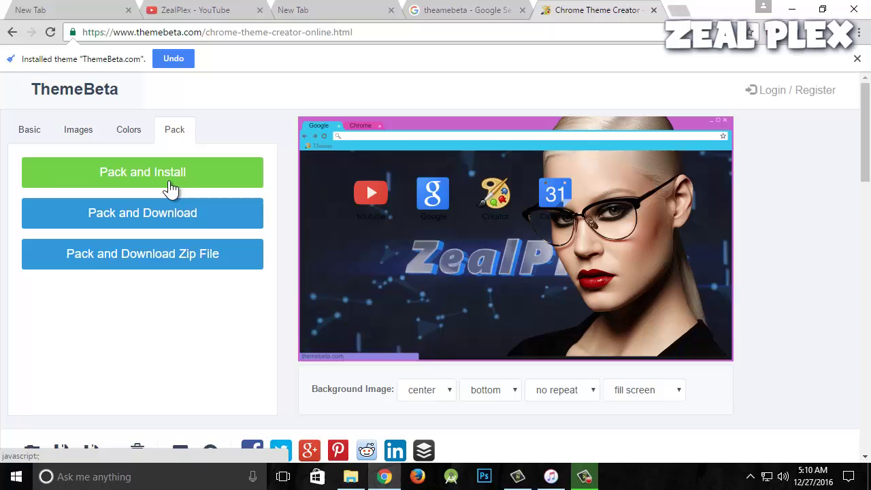
click(172, 182)
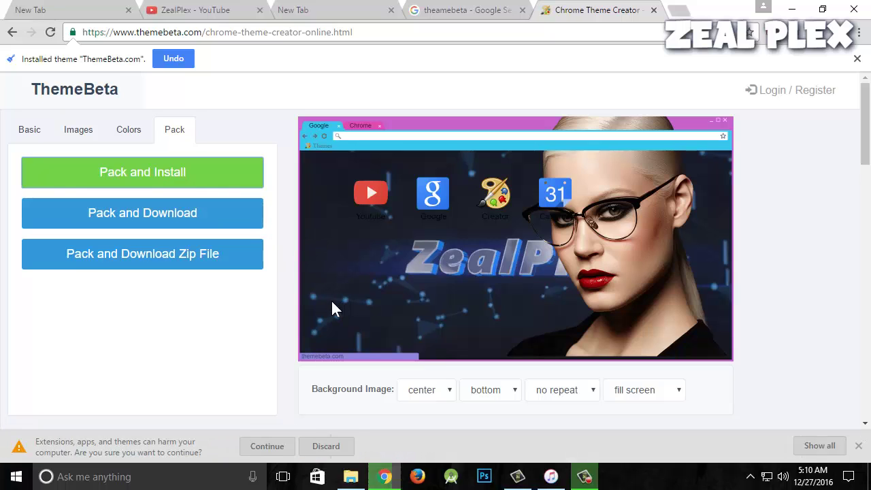
click(284, 449)
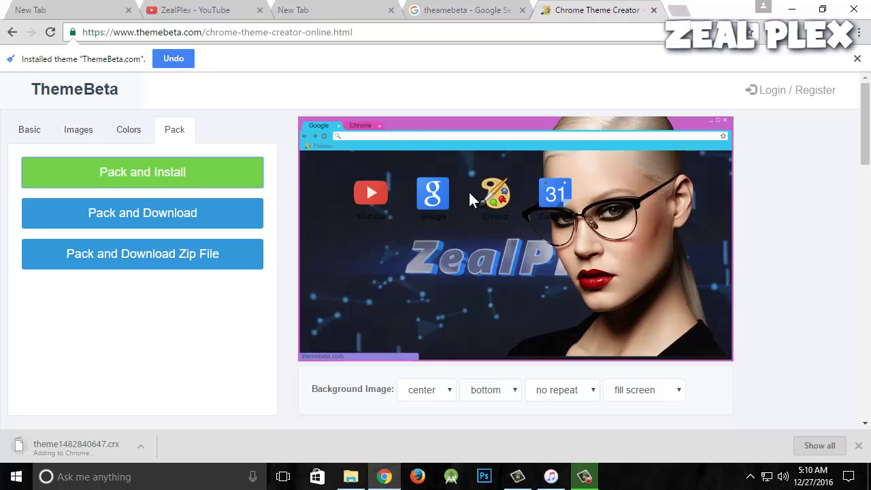
click(444, 123)
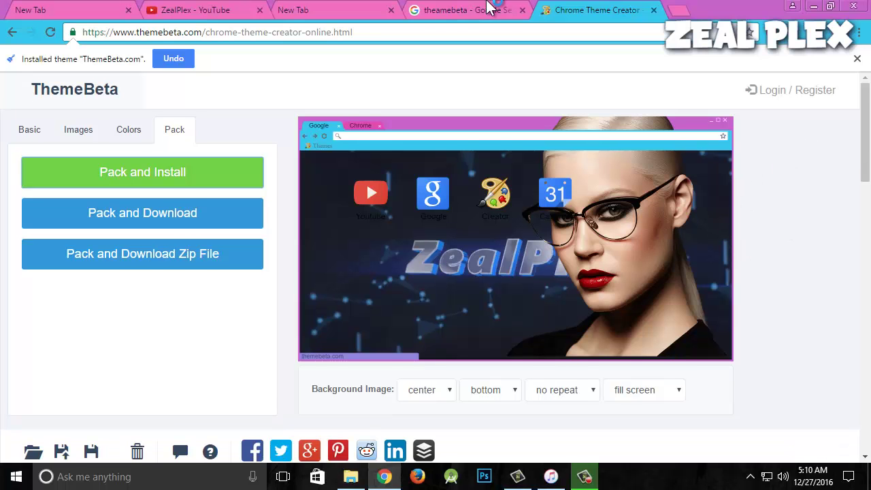
Check the installed theme's look on the Google results, YouTube and new tab pages.
click(467, 9)
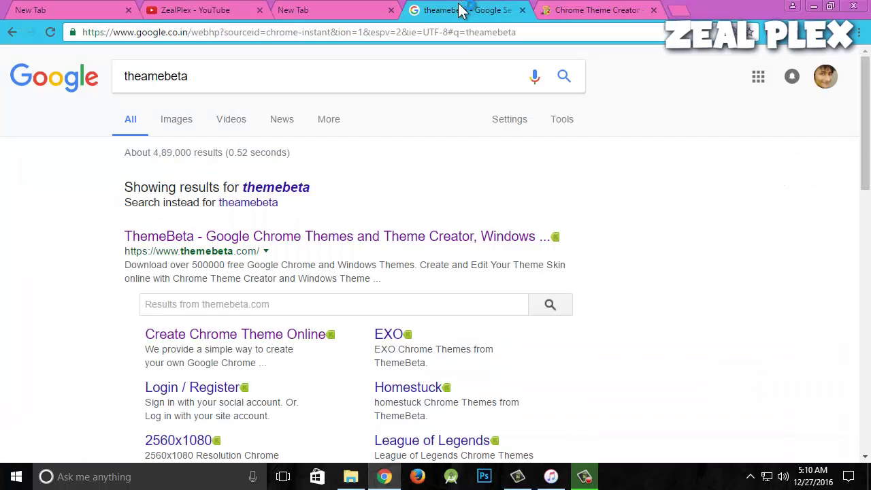
click(362, 10)
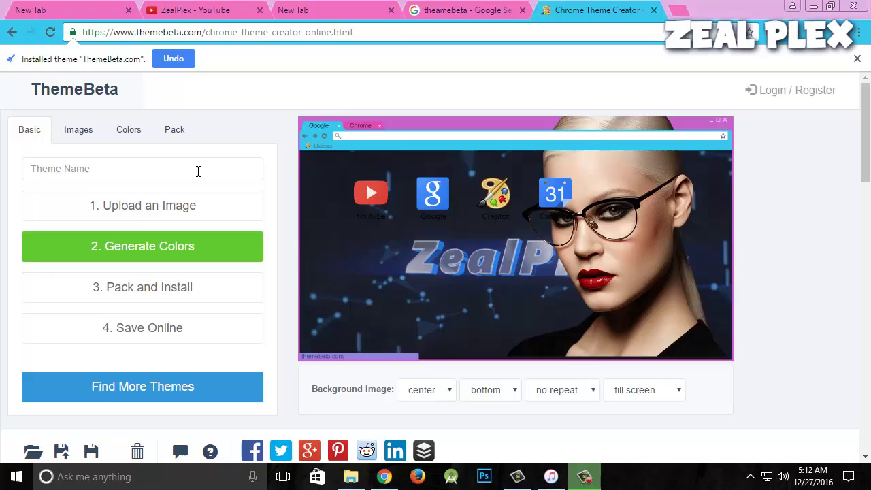
click(342, 11)
click(252, 13)
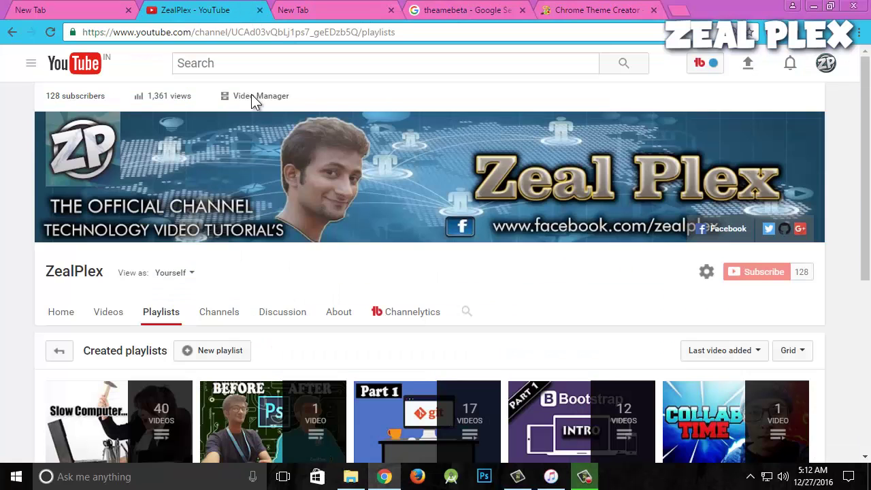
click(345, 10)
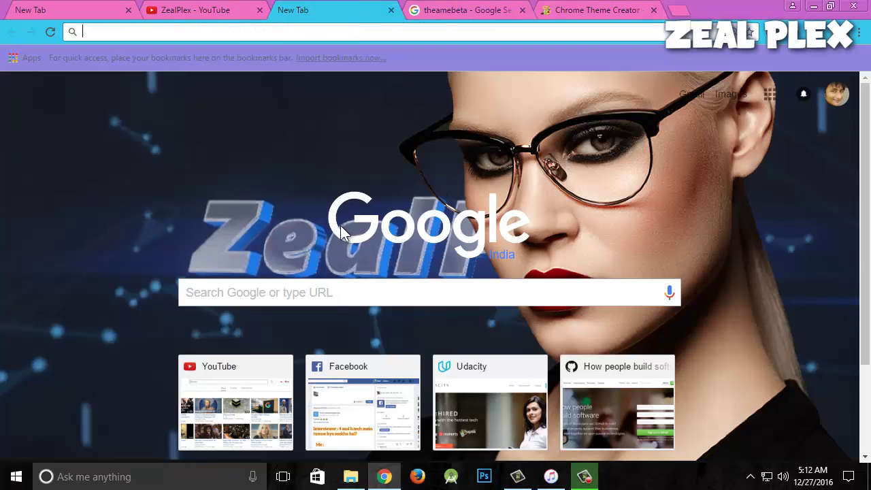
Return to the Chrome Theme Creator, name the theme "zealplex", and open its packing options.
click(636, 10)
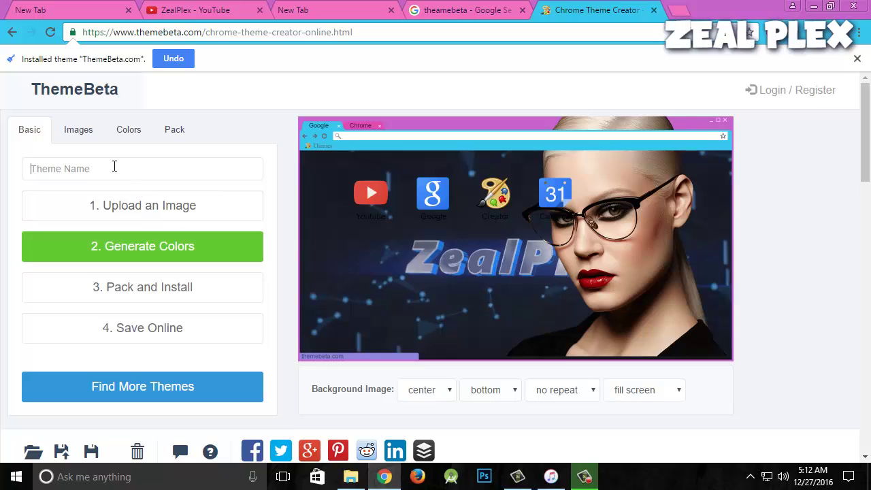
click(114, 166)
text(zealplex)
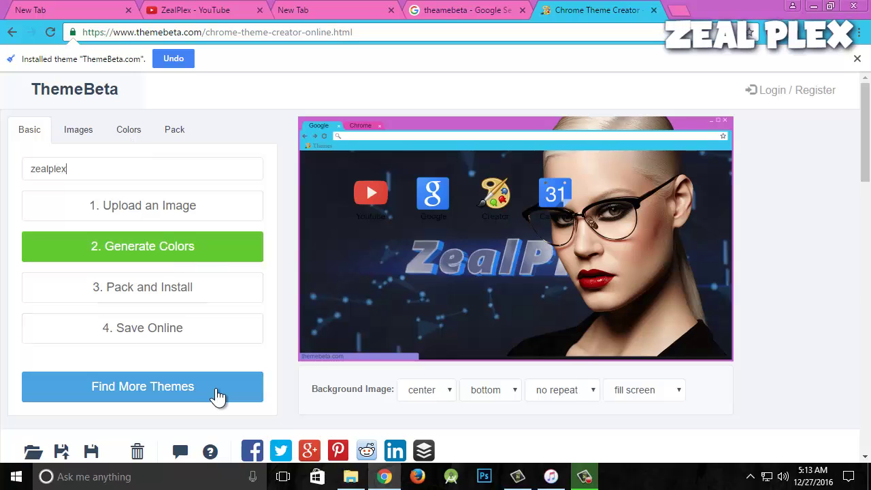
click(177, 132)
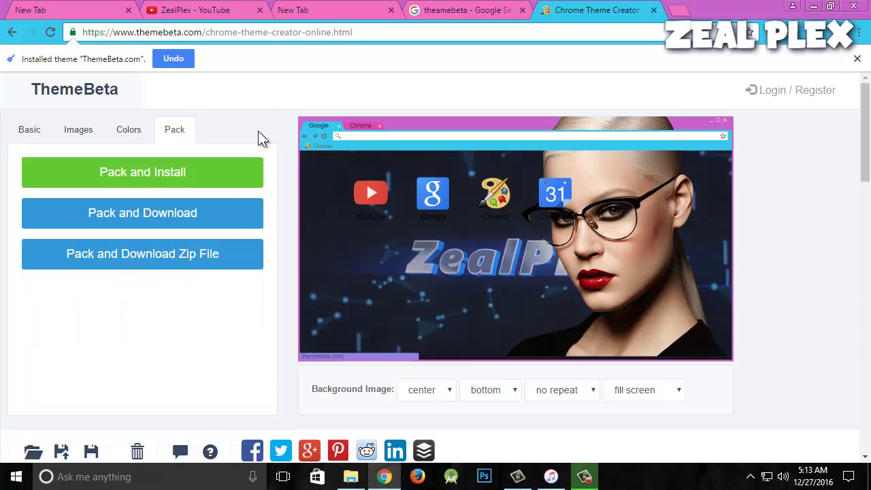